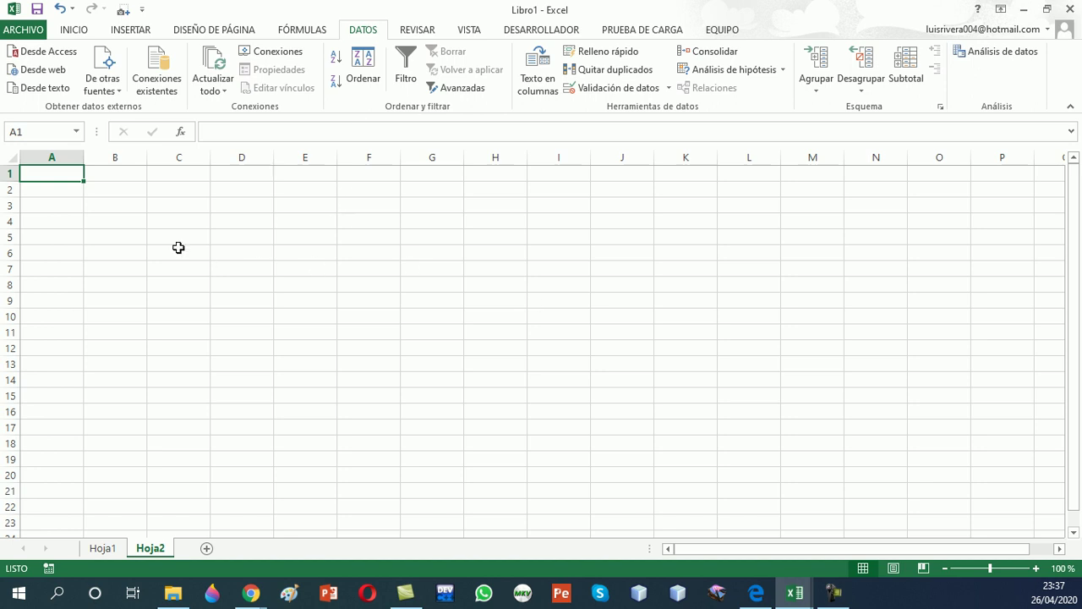
Enter a four-word full name (two first names, two surnames) in cell B4 of Hoja2
{"action": "left_click", "coordinate": [138, 219]}
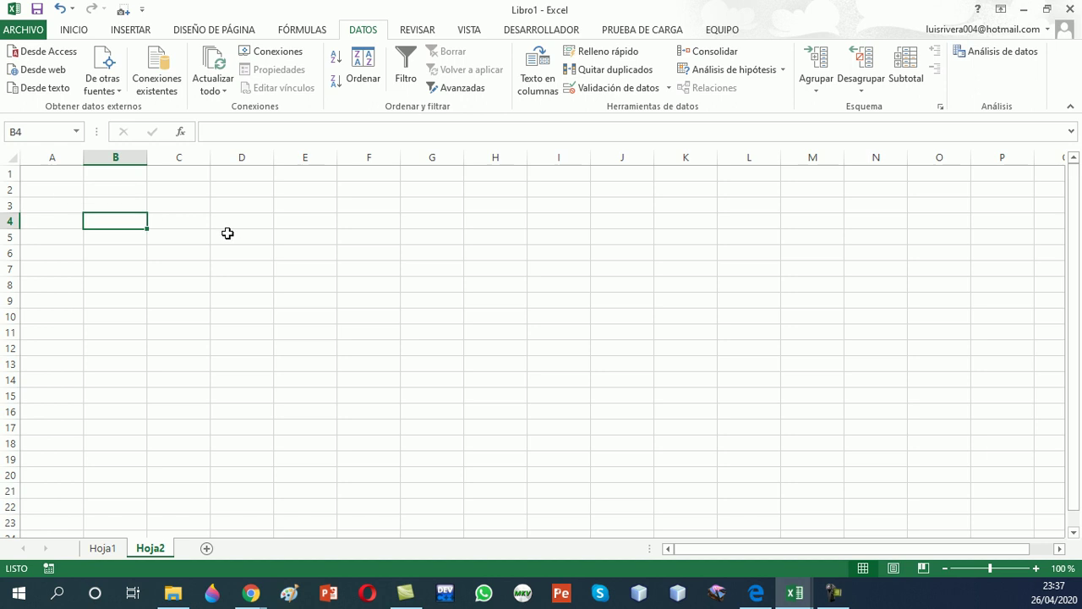
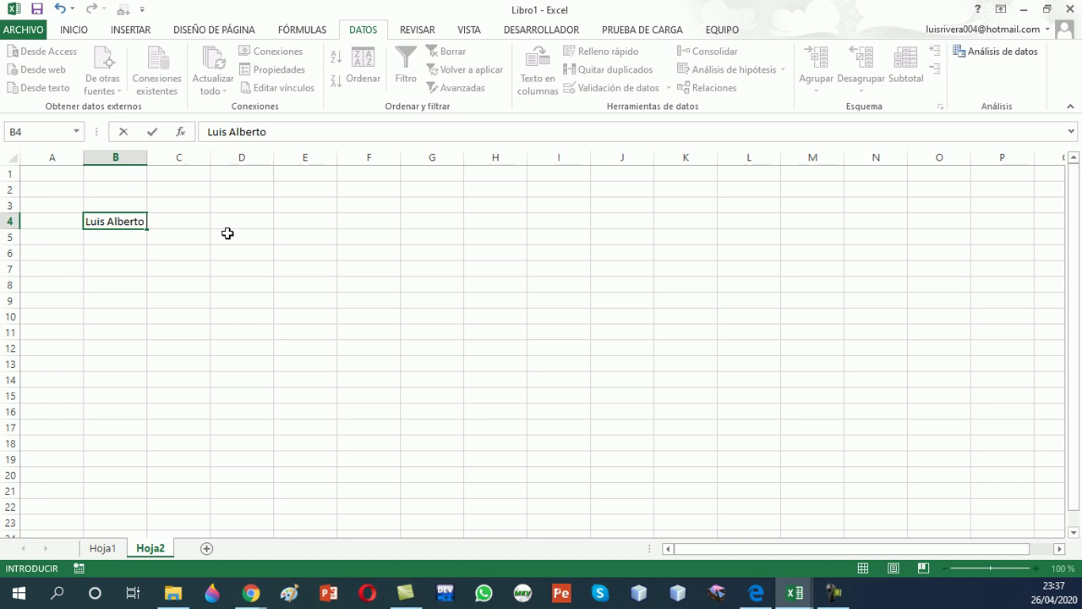
{"action": "key", "text": "Return"}
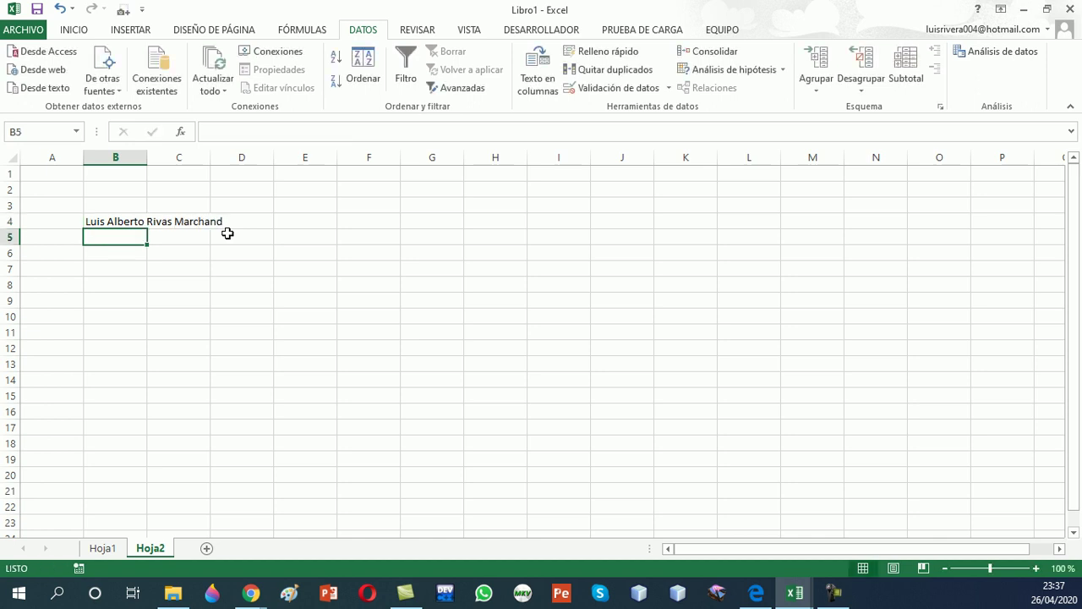
{"action": "left_click", "coordinate": [138, 221]}
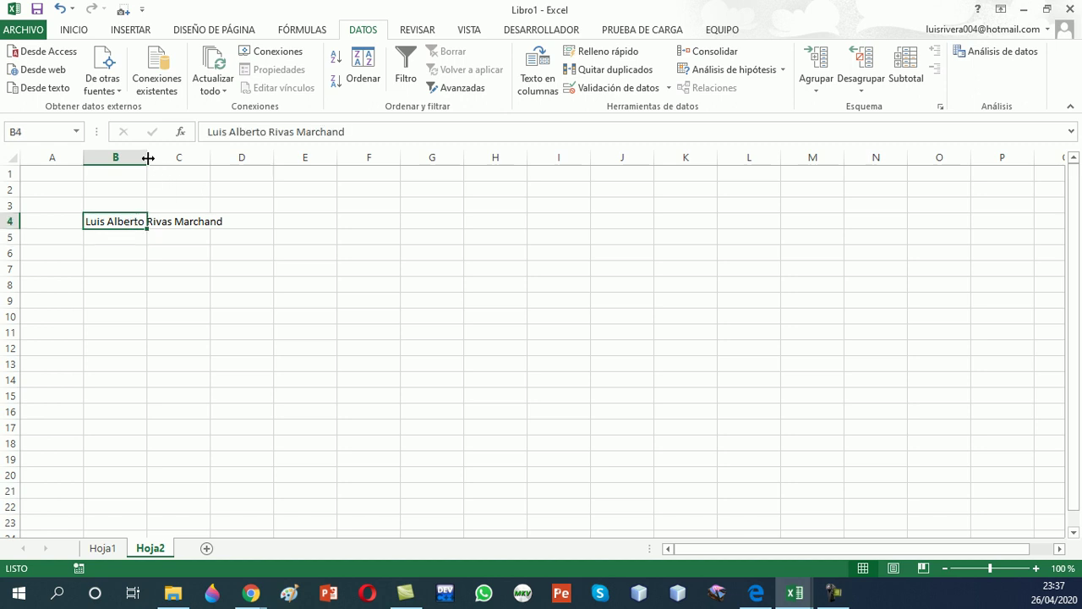
Autofit column B to the name in B4, then check cells D4 through G4 and B5
{"action": "double_click", "coordinate": [147, 157]}
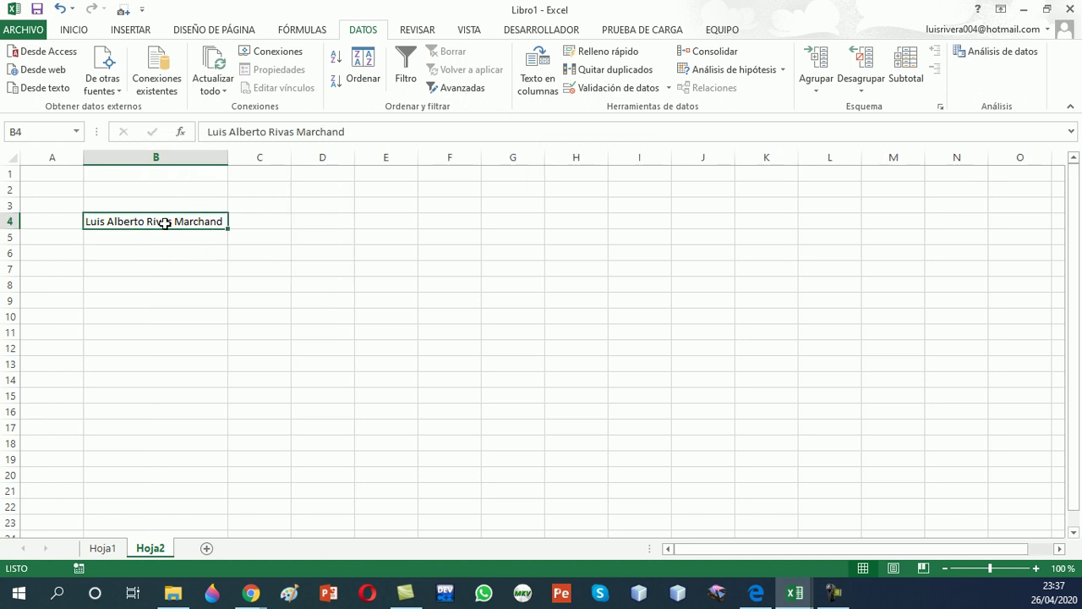
{"action": "left_click", "coordinate": [321, 220]}
{"action": "left_click", "coordinate": [160, 223]}
{"action": "left_click", "coordinate": [326, 221]}
{"action": "left_click", "coordinate": [412, 221]}
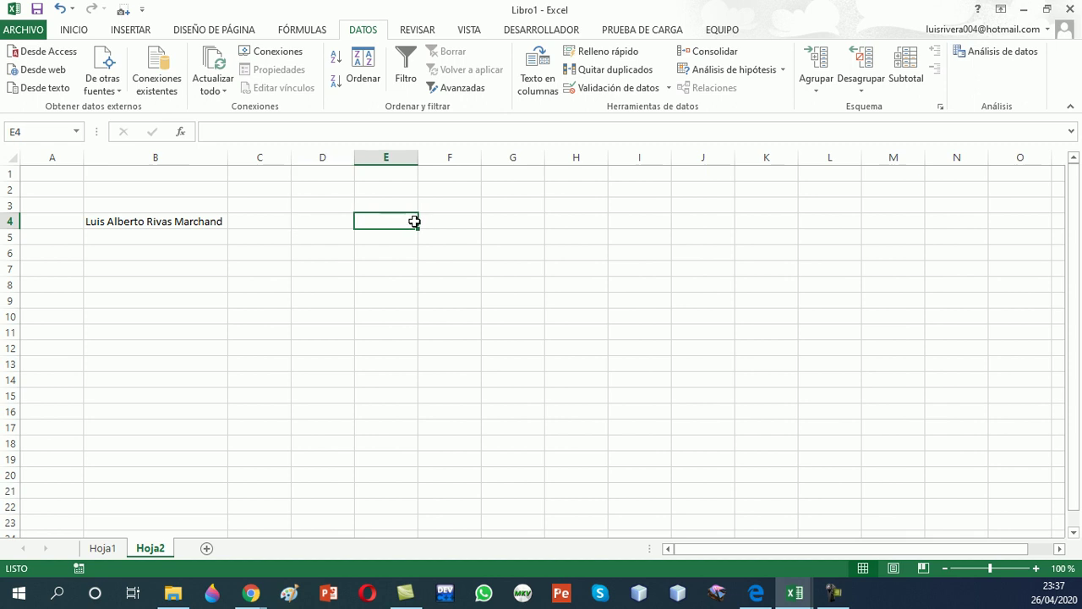
{"action": "left_click", "coordinate": [437, 220]}
{"action": "left_click", "coordinate": [335, 233]}
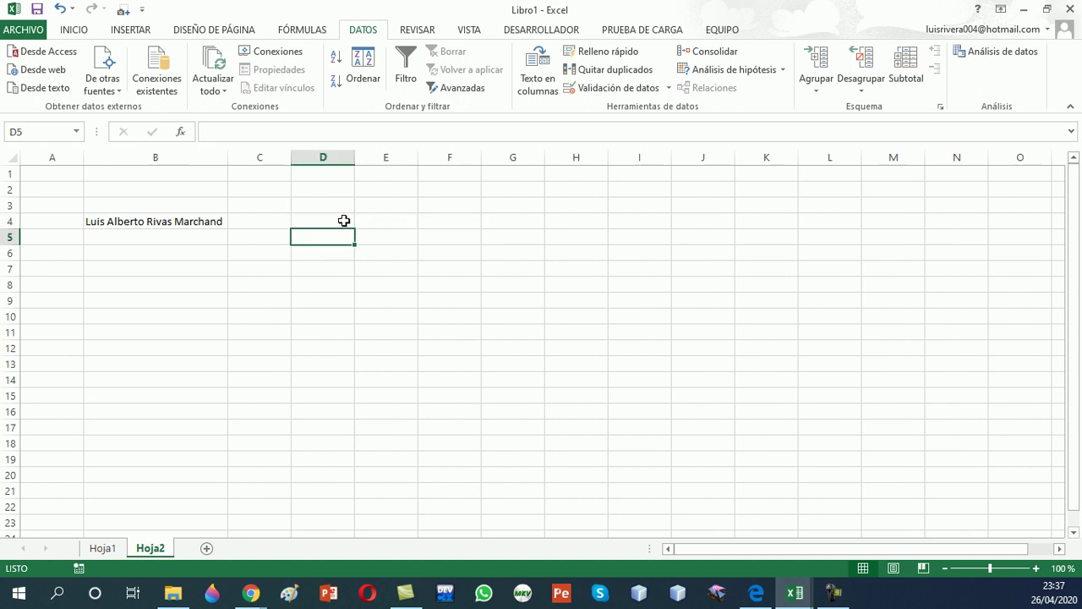
{"action": "left_click", "coordinate": [344, 220]}
{"action": "left_click", "coordinate": [370, 220]}
{"action": "left_click", "coordinate": [449, 220]}
{"action": "left_click", "coordinate": [509, 220]}
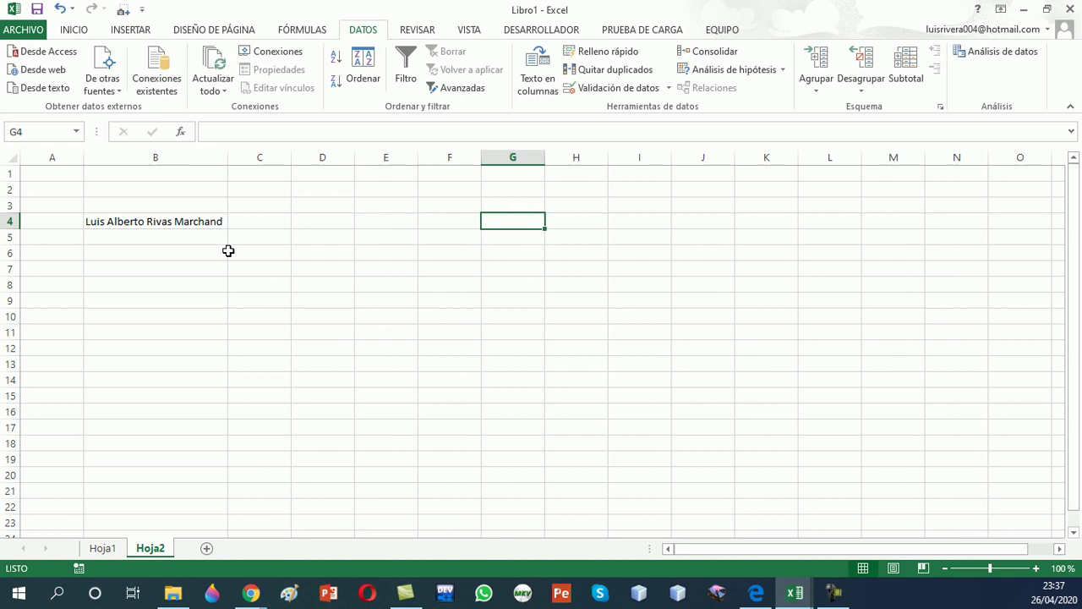
{"action": "left_click", "coordinate": [205, 237]}
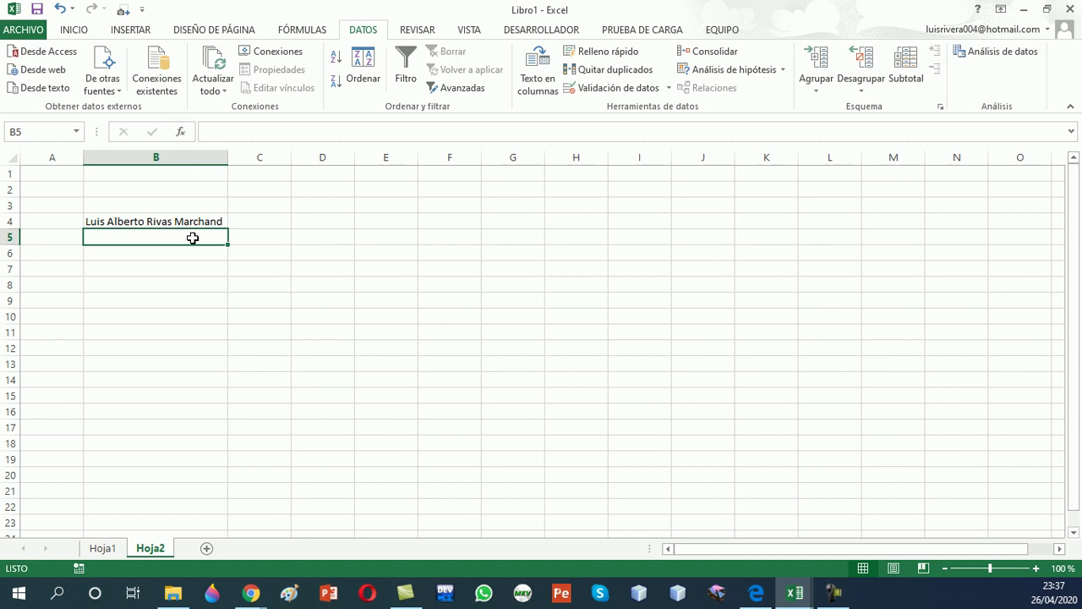
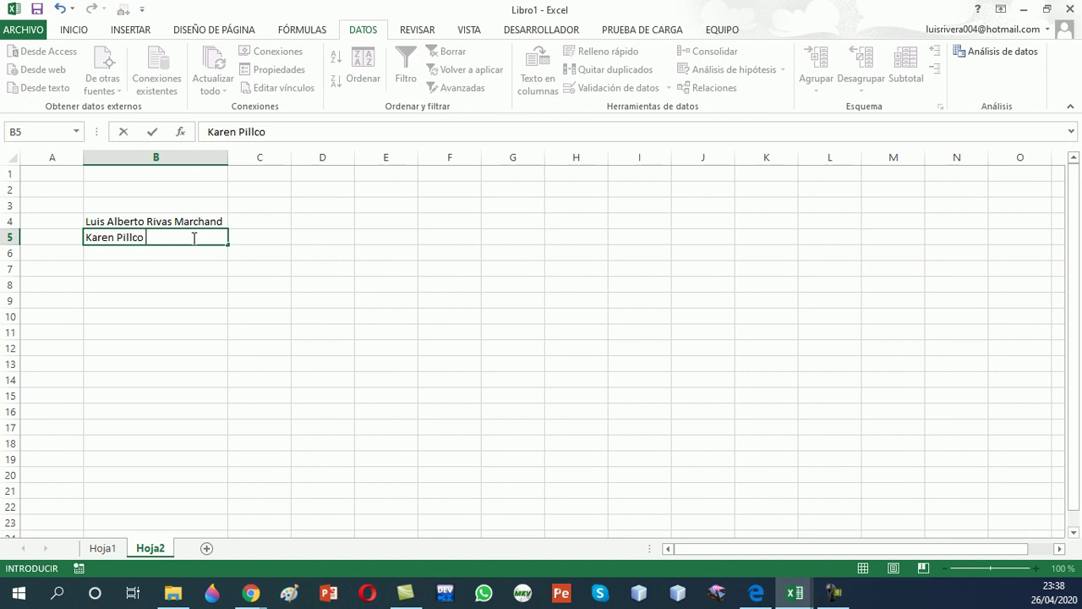
Enter a three-word full name in cell B5
{"action": "key", "text": "Return"}
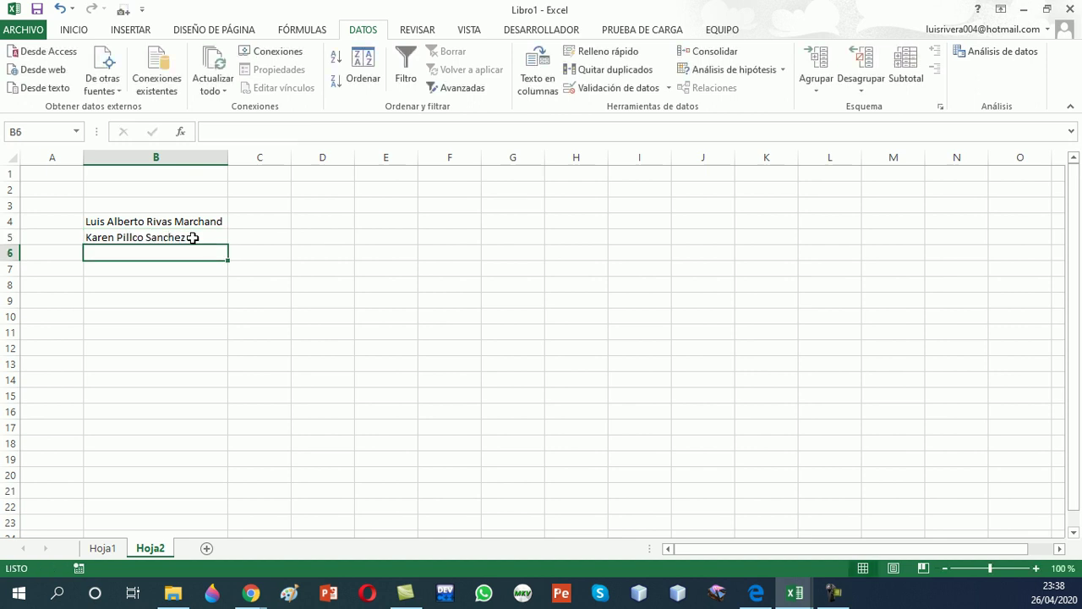
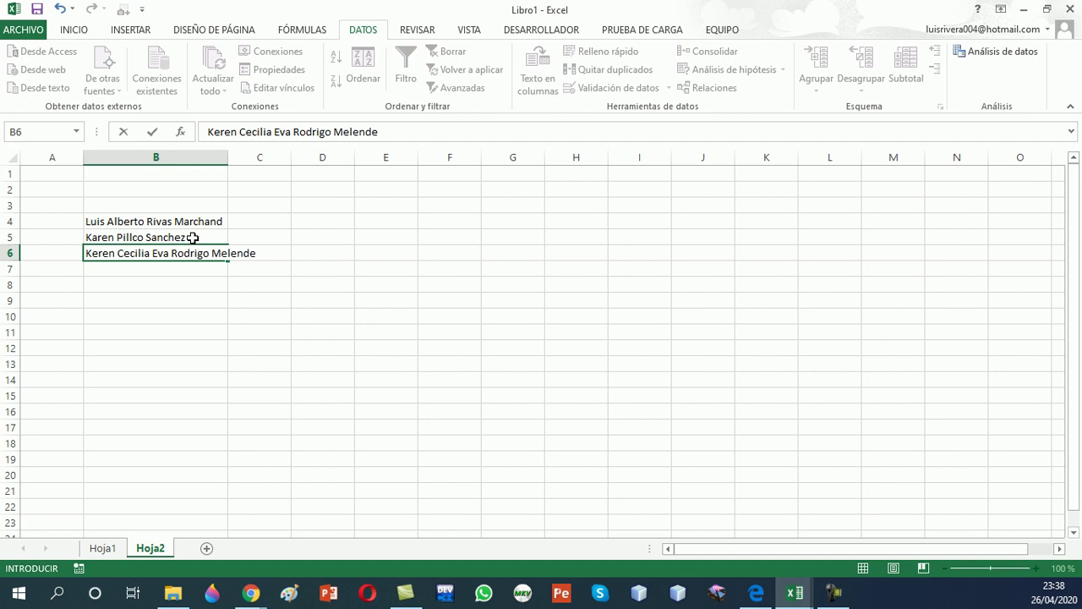
Enter a five-word full name in cell B6
{"action": "key", "text": "Return"}
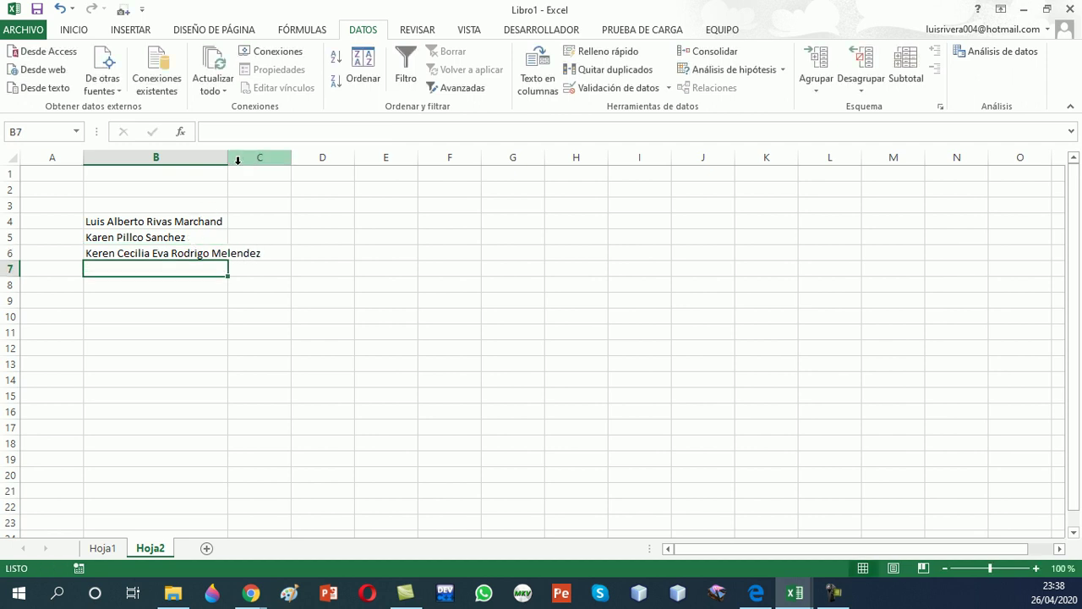
Autofit column B to the longest of the three names
{"action": "double_click", "coordinate": [228, 157]}
{"action": "key", "text": "Up"}
{"action": "key", "text": "Up"}
{"action": "key", "text": "Up"}
{"action": "key", "text": "Up"}
{"action": "key", "text": "Up"}
{"action": "key", "text": "Down"}
{"action": "key", "text": "Down"}
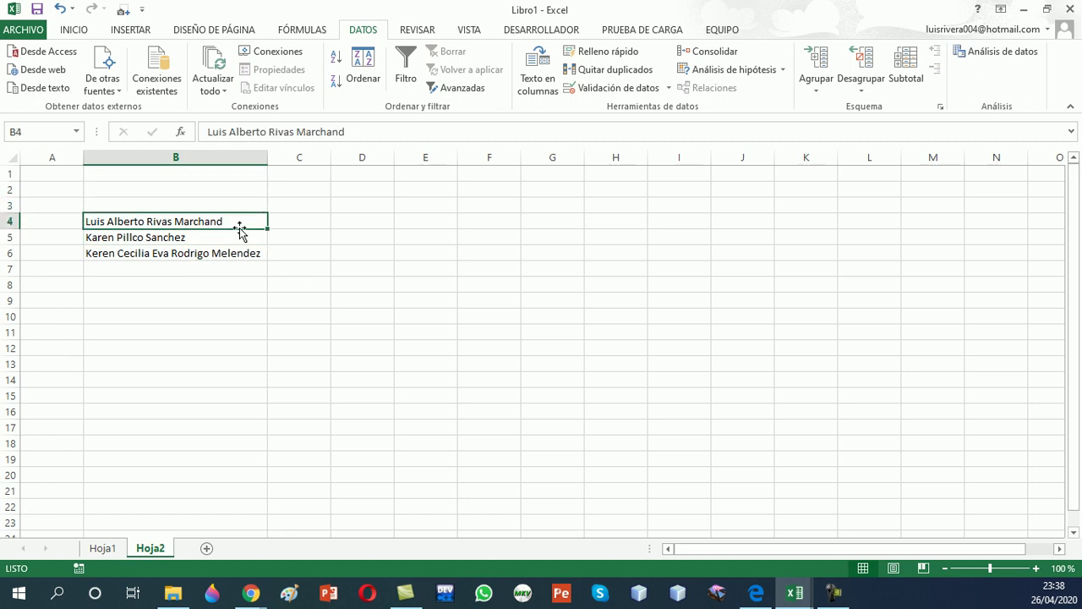
Select the names in B4:B6 and launch Texto en columnas from DATOS
{"action": "left_click", "coordinate": [229, 238]}
{"action": "left_click", "coordinate": [231, 253]}
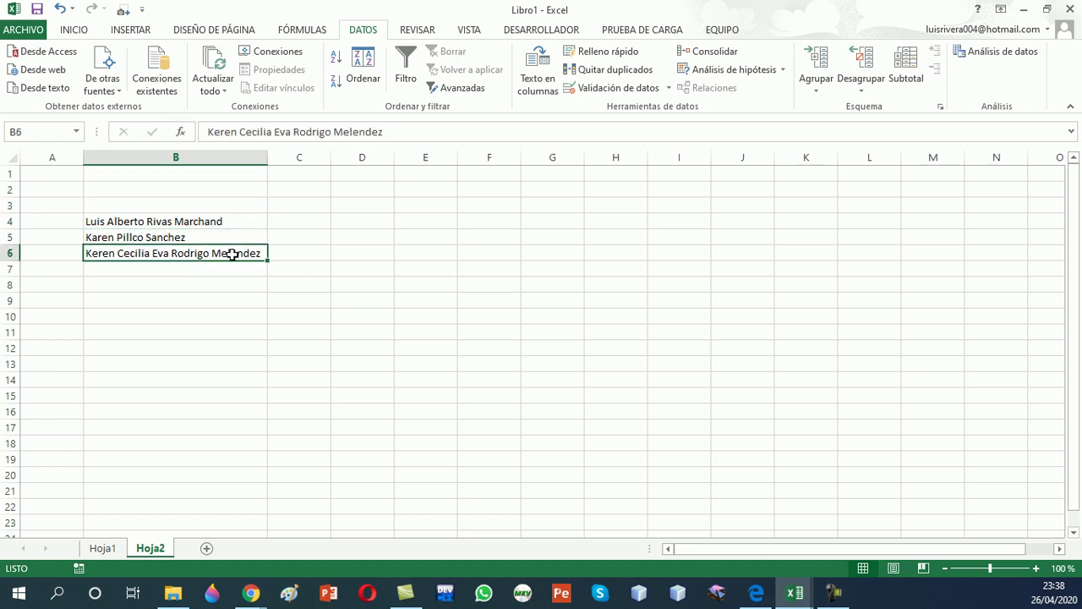
{"action": "left_click", "coordinate": [229, 223]}
{"action": "left_click_drag", "start_coordinate": [230, 222], "coordinate": [227, 252]}
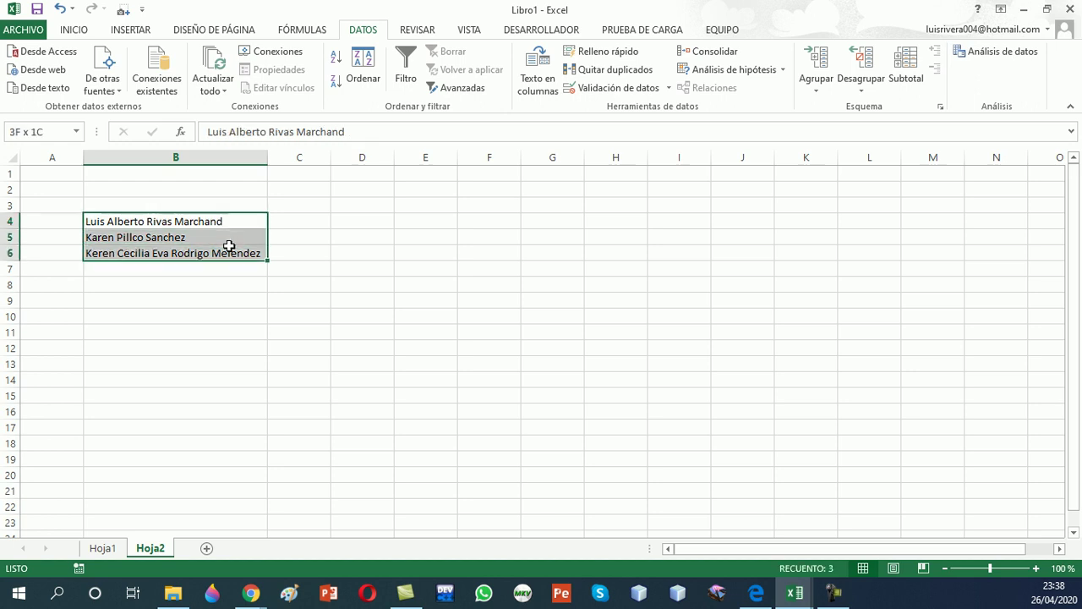
{"action": "left_click", "coordinate": [538, 93]}
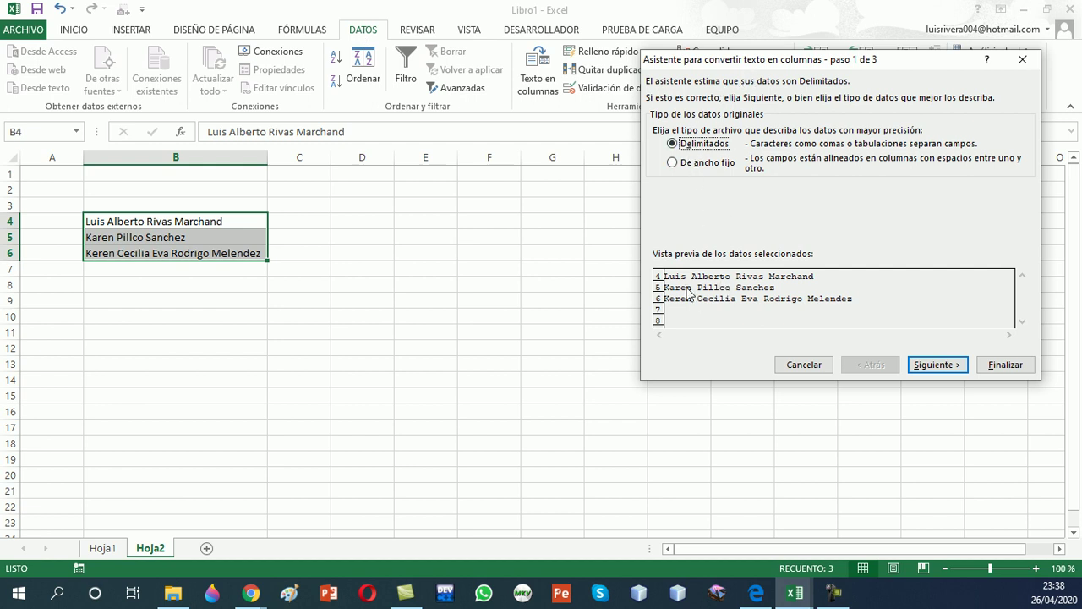
Use Espacio instead of Tabulación as the delimiter and advance to wizard step 3
{"action": "left_click", "coordinate": [932, 364]}
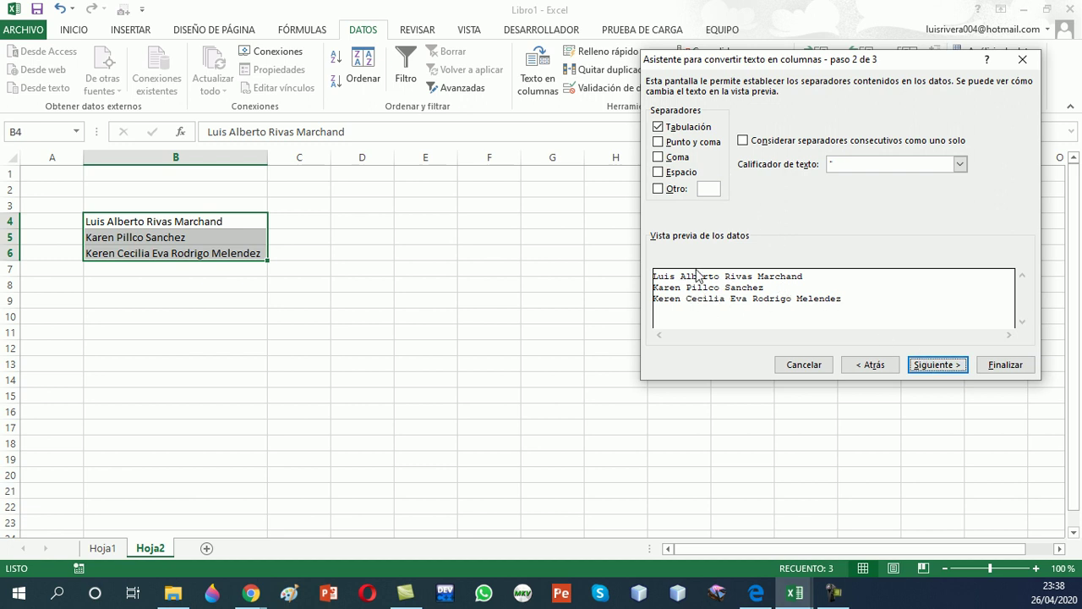
{"action": "left_click", "coordinate": [658, 127]}
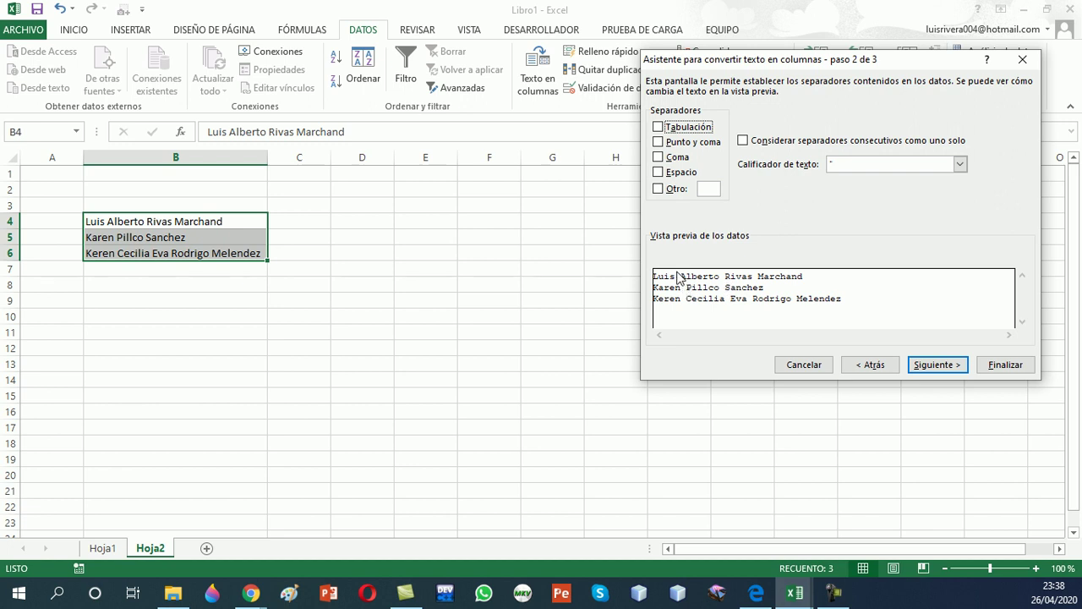
{"action": "left_click", "coordinate": [667, 172]}
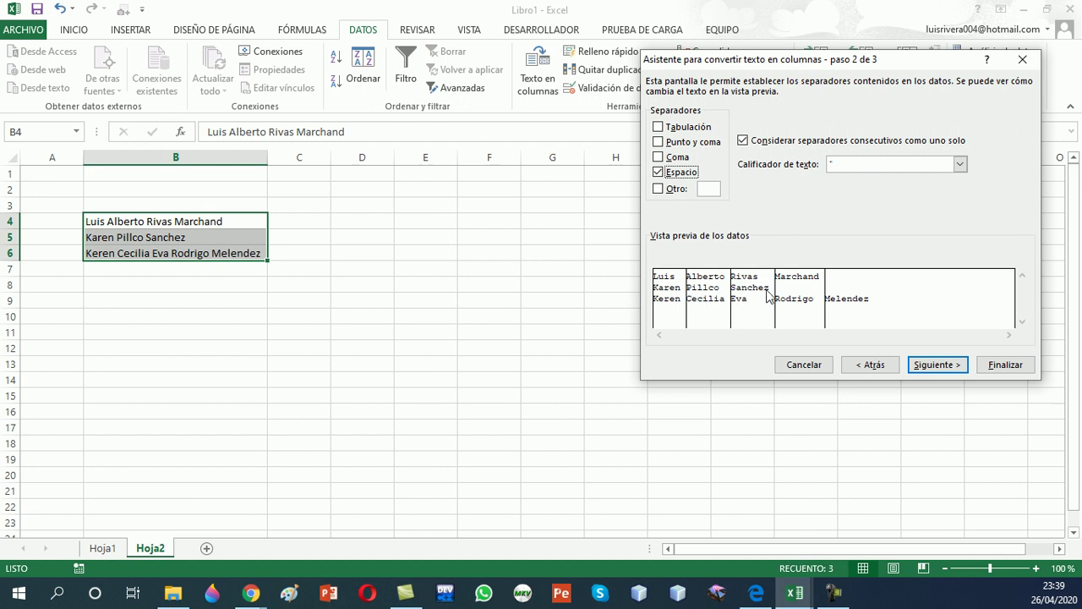
{"action": "left_click", "coordinate": [952, 366]}
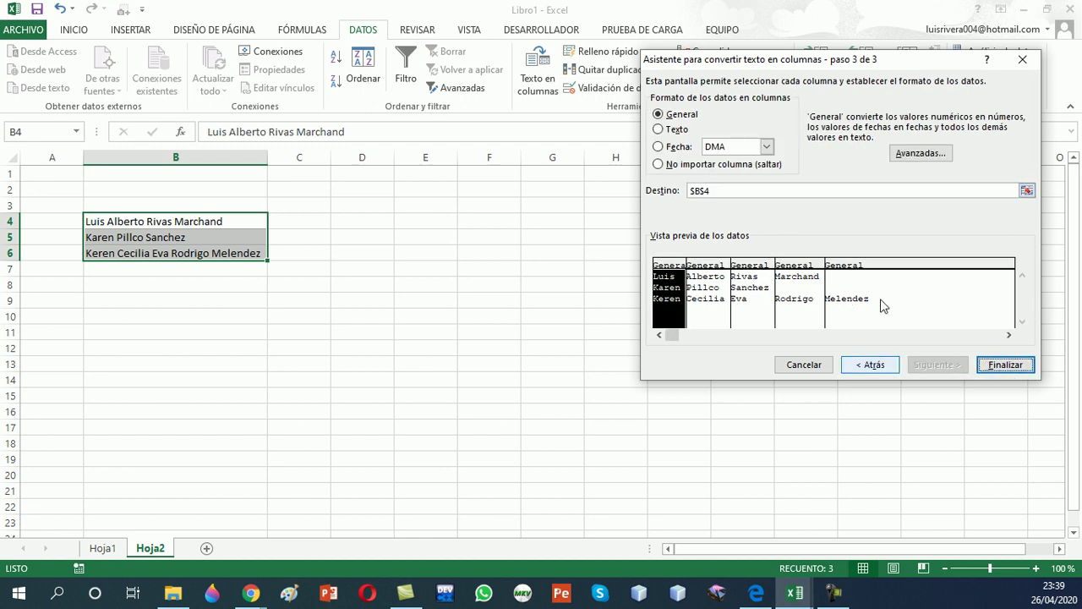
Set the destination to D4 and finish, splitting the names across D4:H6
{"action": "left_click", "coordinate": [714, 189]}
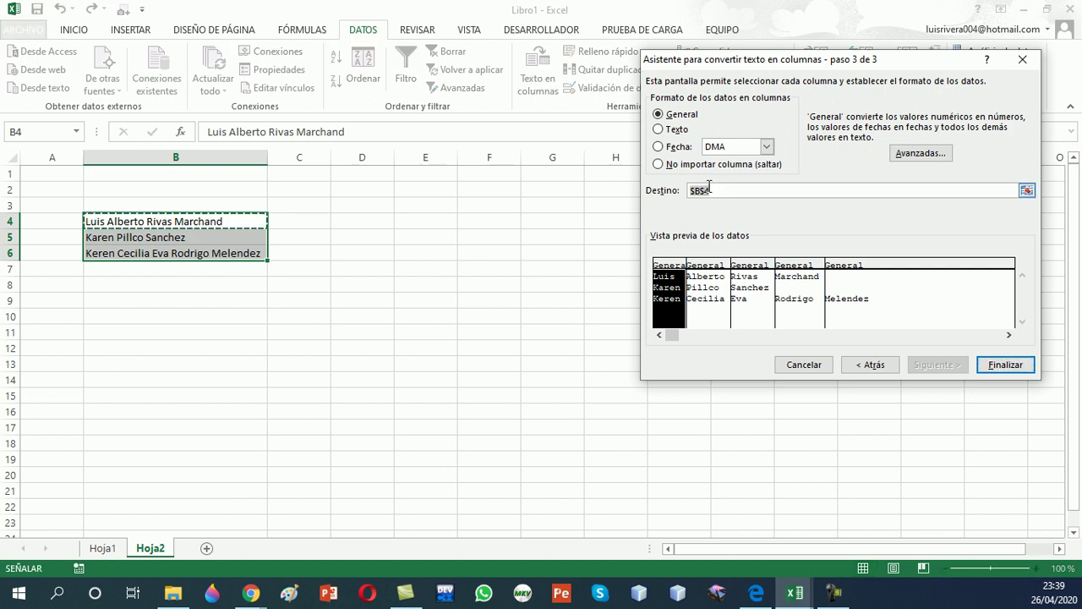
{"action": "key", "text": "BackSpace"}
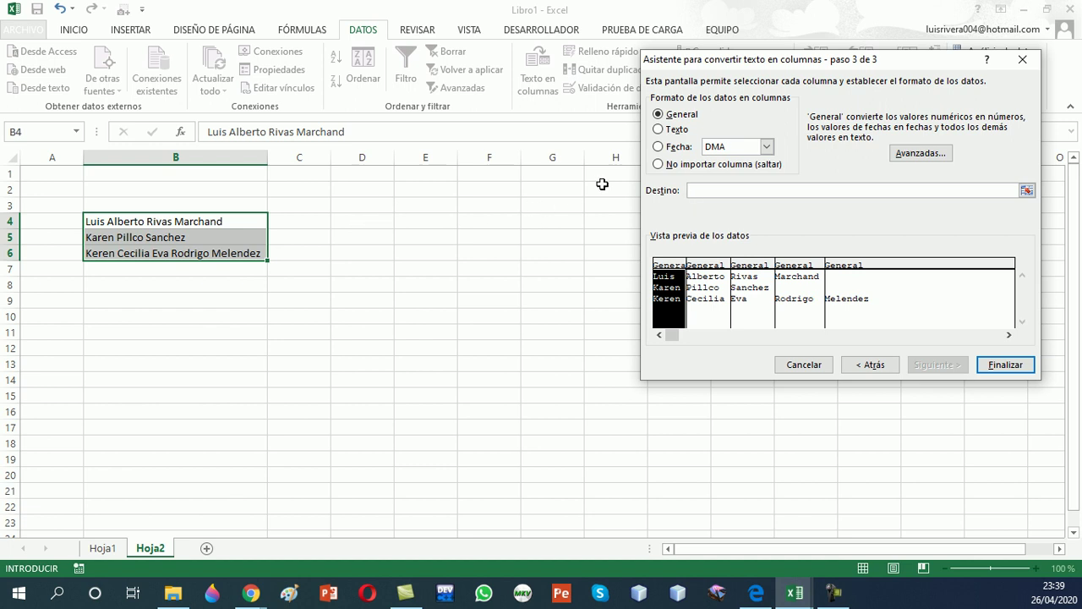
{"action": "left_click", "coordinate": [386, 222]}
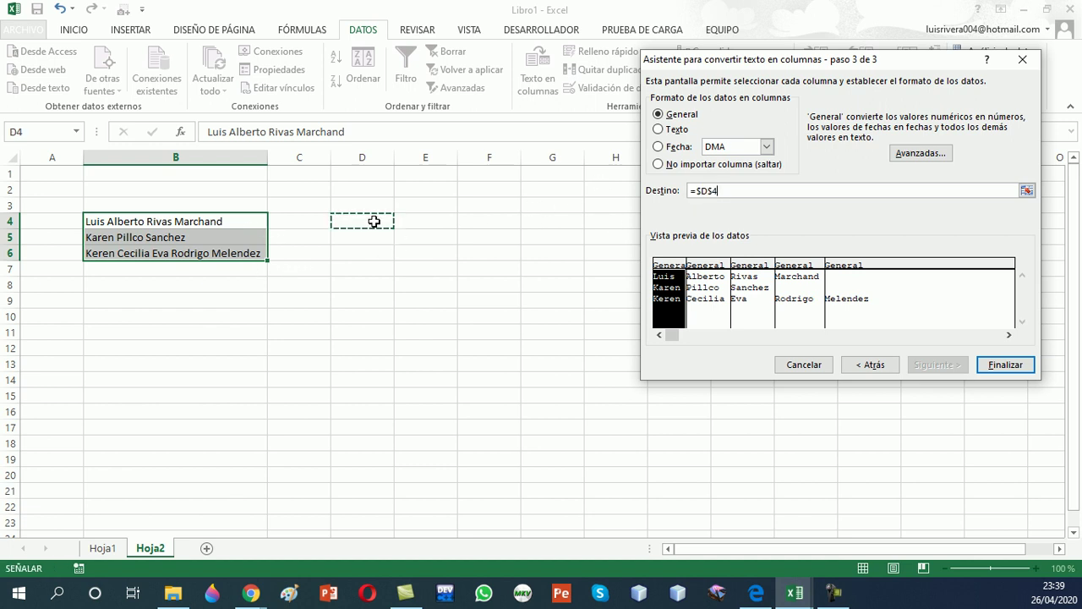
{"action": "left_click", "coordinate": [1010, 364]}
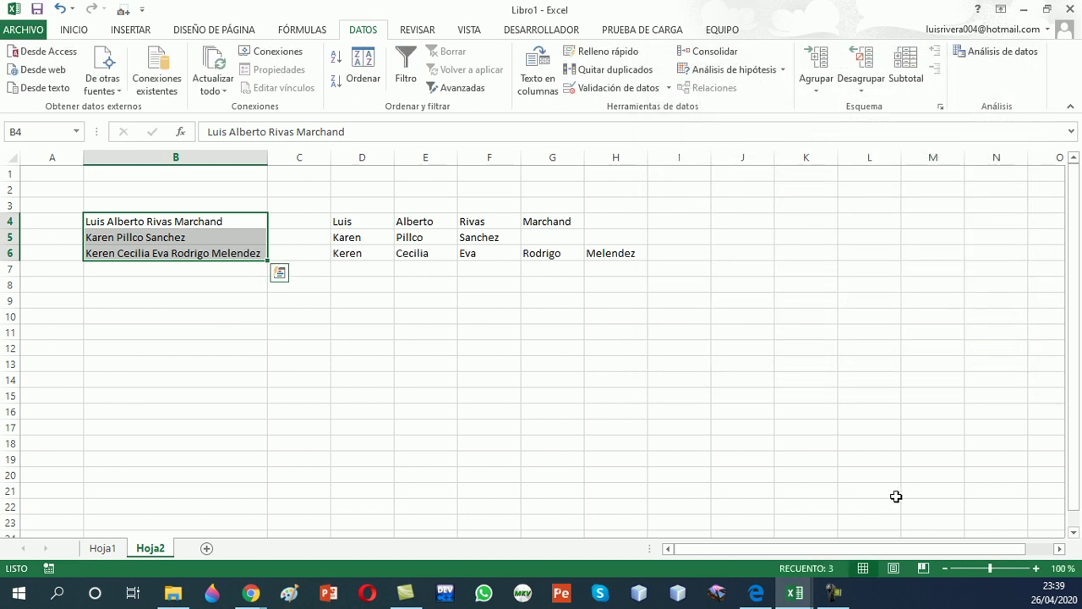
Apply All Borders to the split names in D4:H6
{"action": "left_click_drag", "start_coordinate": [378, 222], "coordinate": [596, 252]}
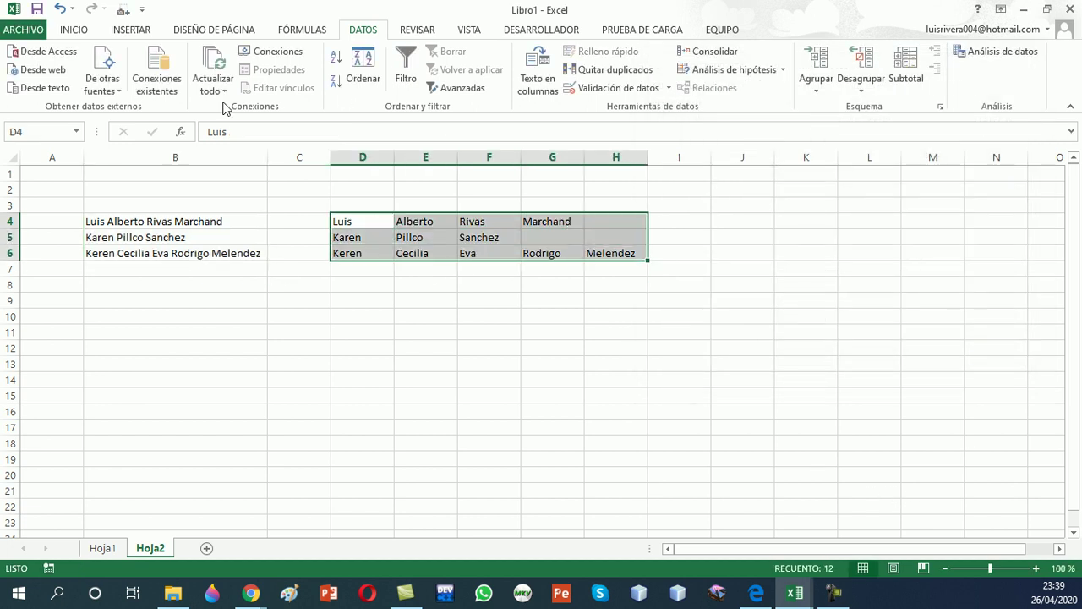
{"action": "left_click", "coordinate": [81, 30]}
{"action": "left_click", "coordinate": [152, 82]}
{"action": "left_click", "coordinate": [478, 302]}
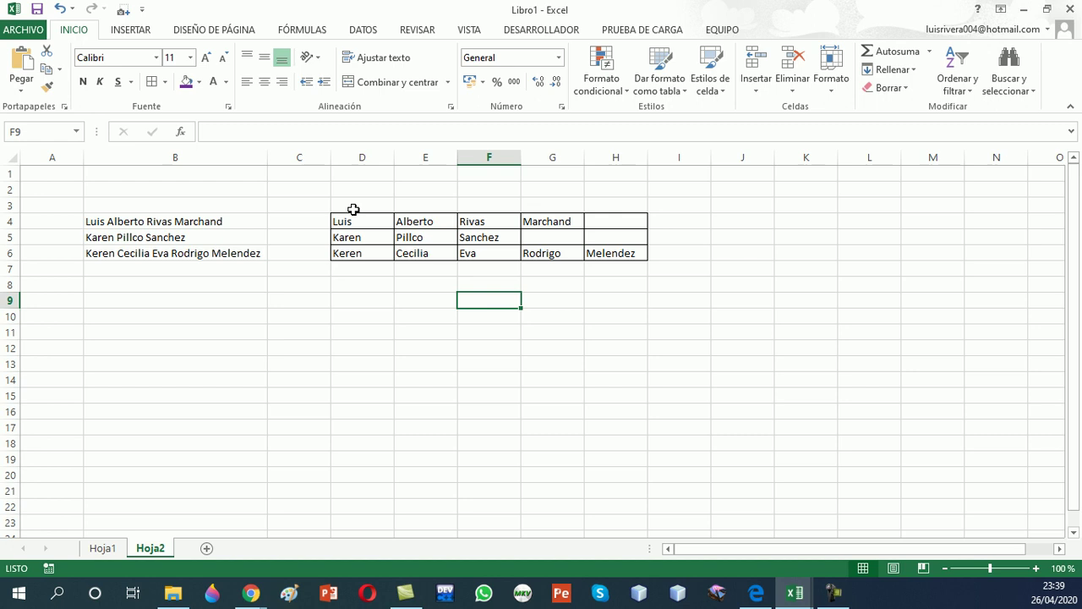
Type headers Nom 1, Nom 2, Nom3, Ap 1 and Ap 2 across D3:H3
{"action": "left_click", "coordinate": [353, 209]}
{"action": "type", "text": "Nom 1"}
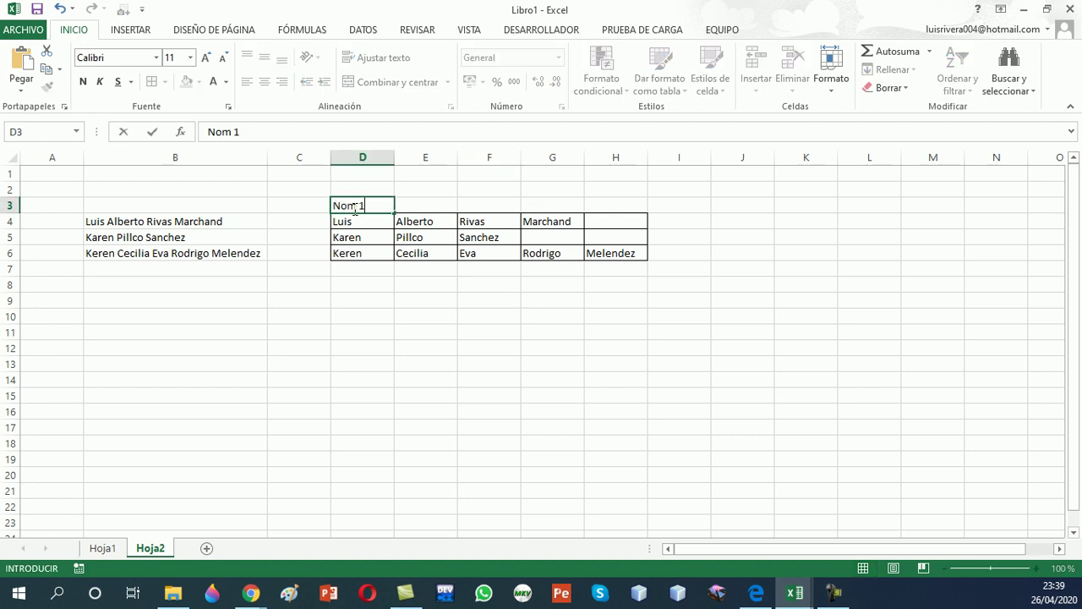
{"action": "key", "text": "Tab"}
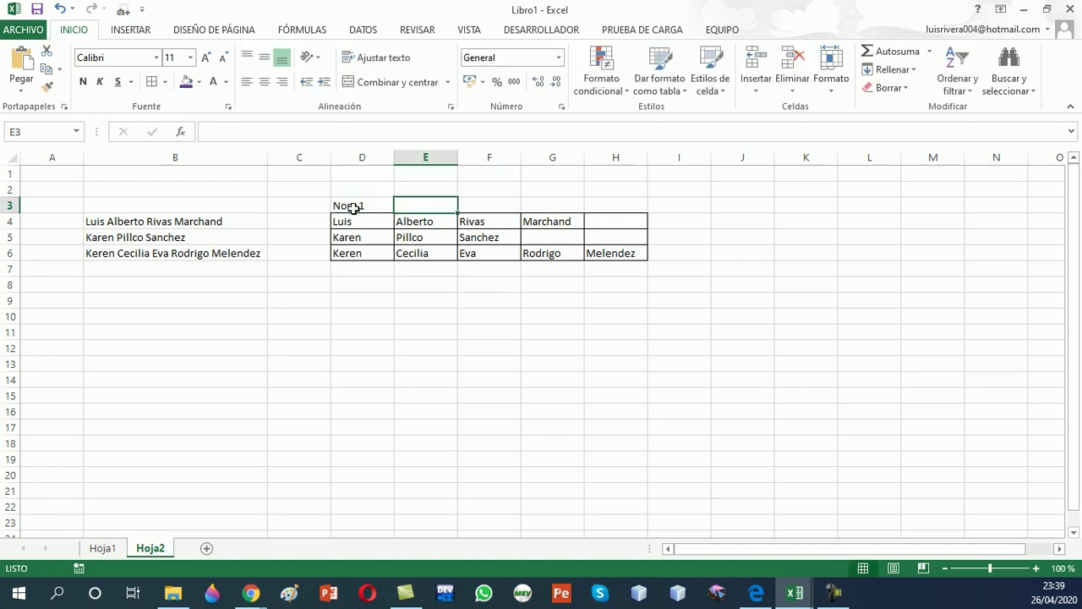
{"action": "type", "text": "Nom 2"}
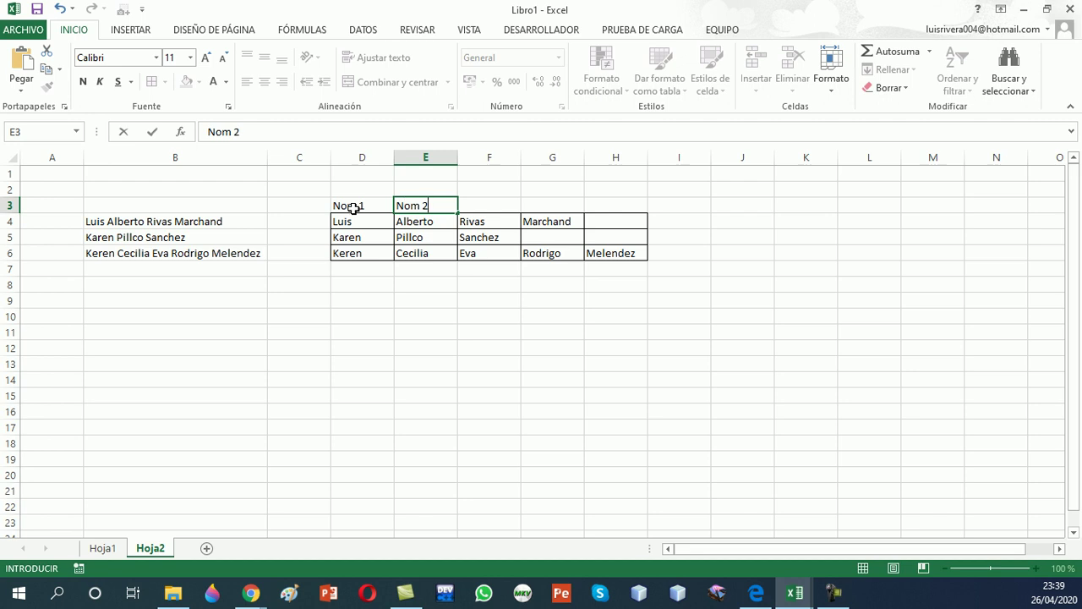
{"action": "key", "text": "Tab"}
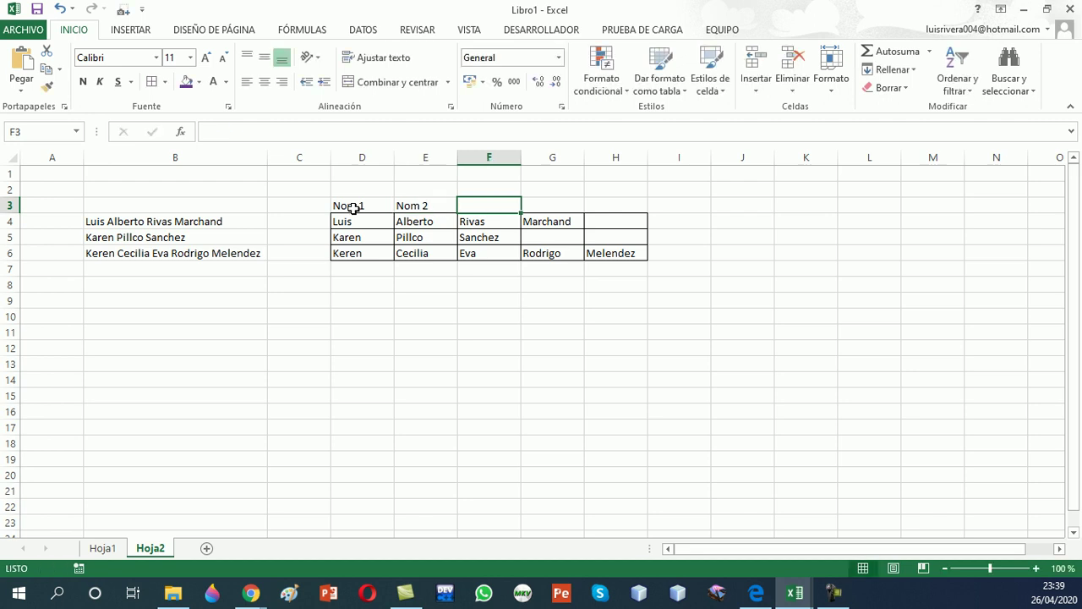
{"action": "type", "text": "Nom3"}
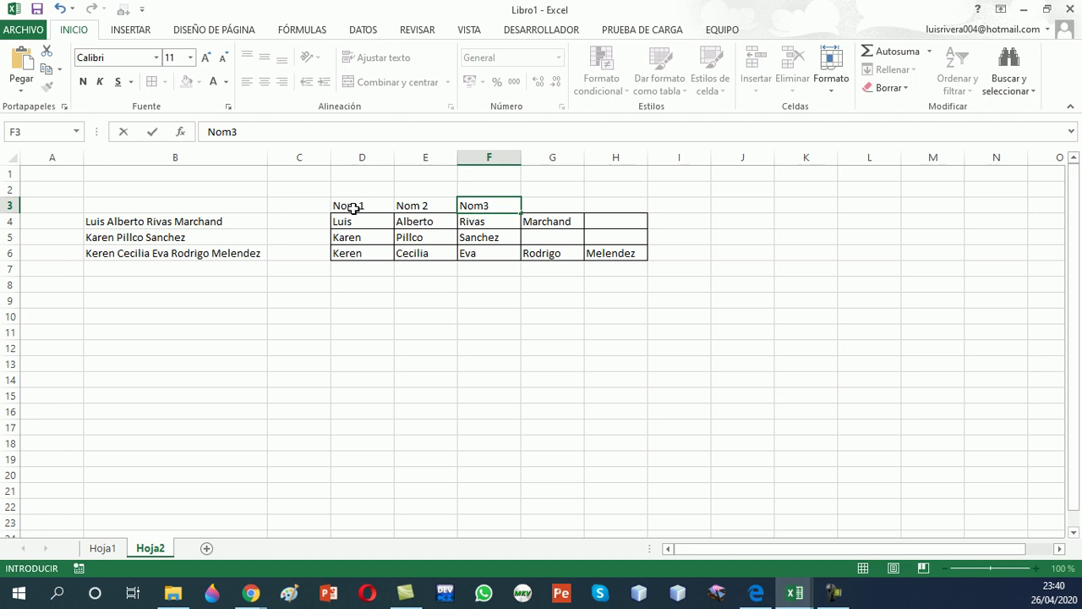
{"action": "key", "text": "Tab"}
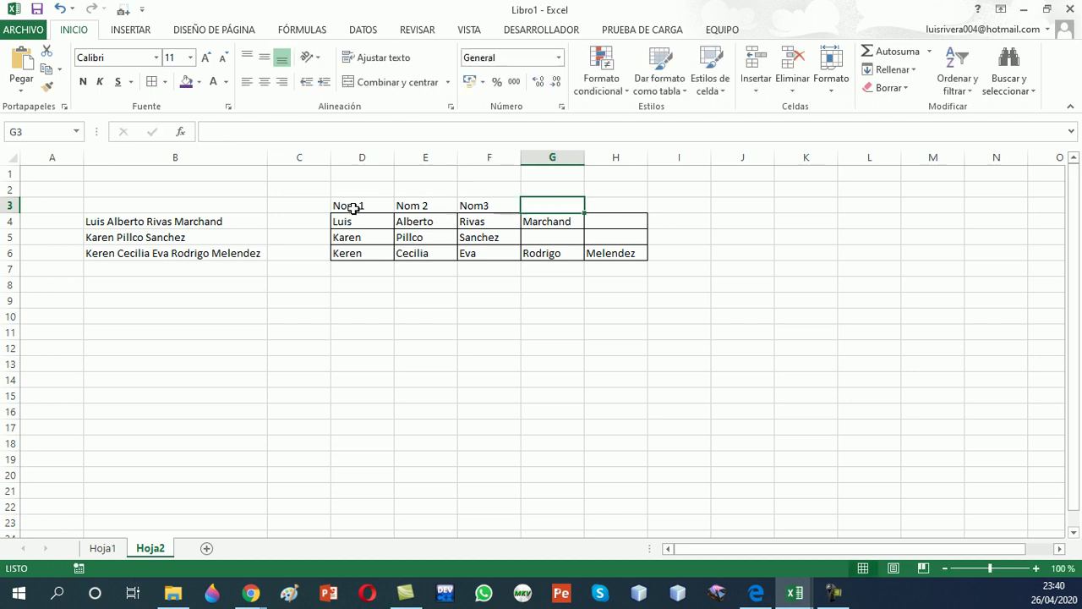
{"action": "type", "text": "Ap"}
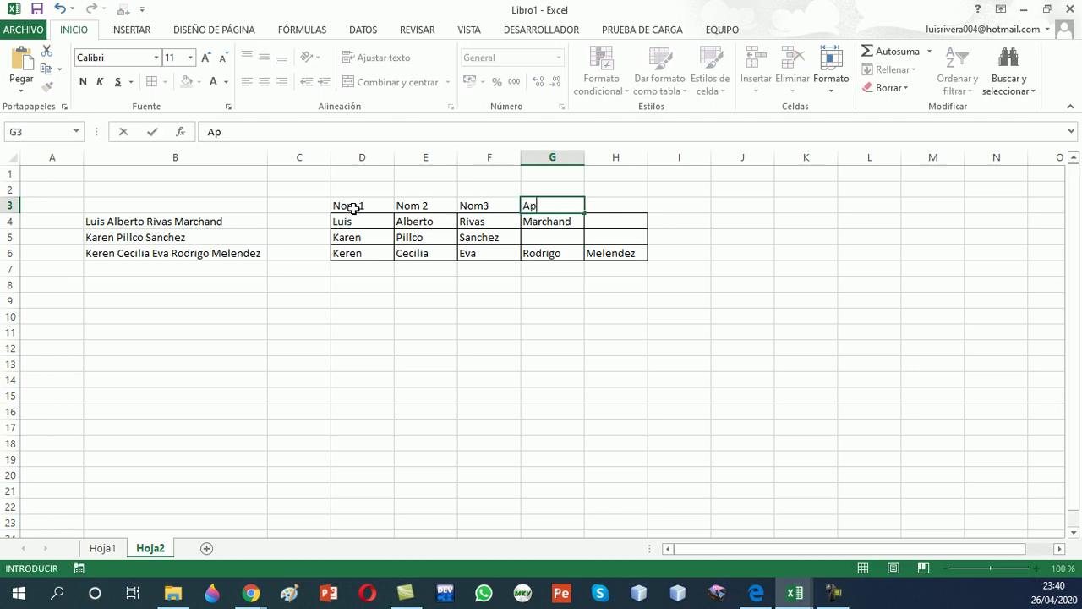
{"action": "type", "text": " 1"}
{"action": "key", "text": "Tab"}
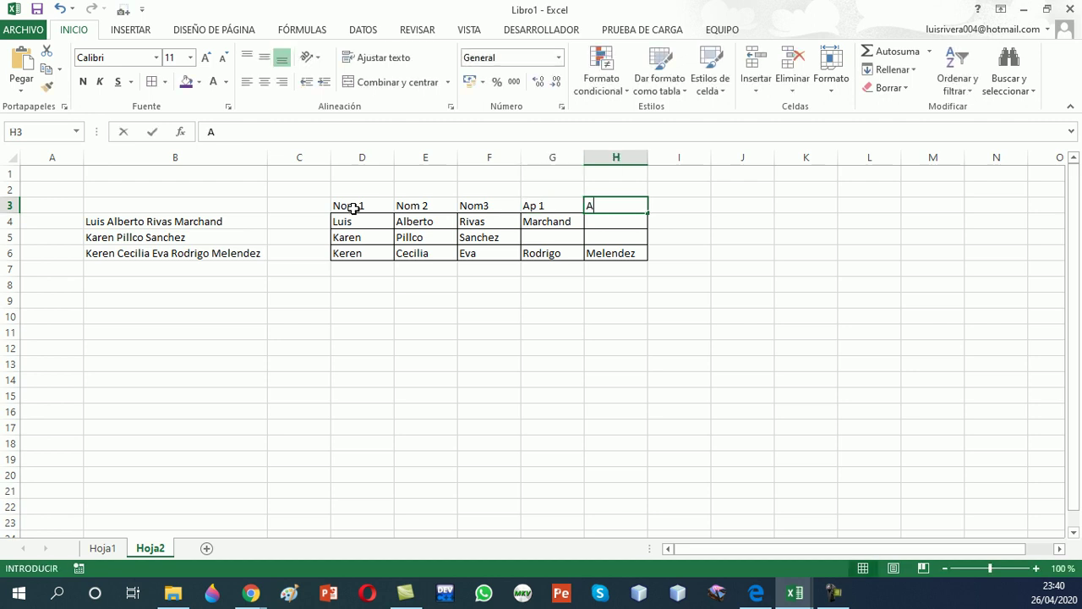
{"action": "type", "text": "Ap 2"}
{"action": "key", "text": "Return"}
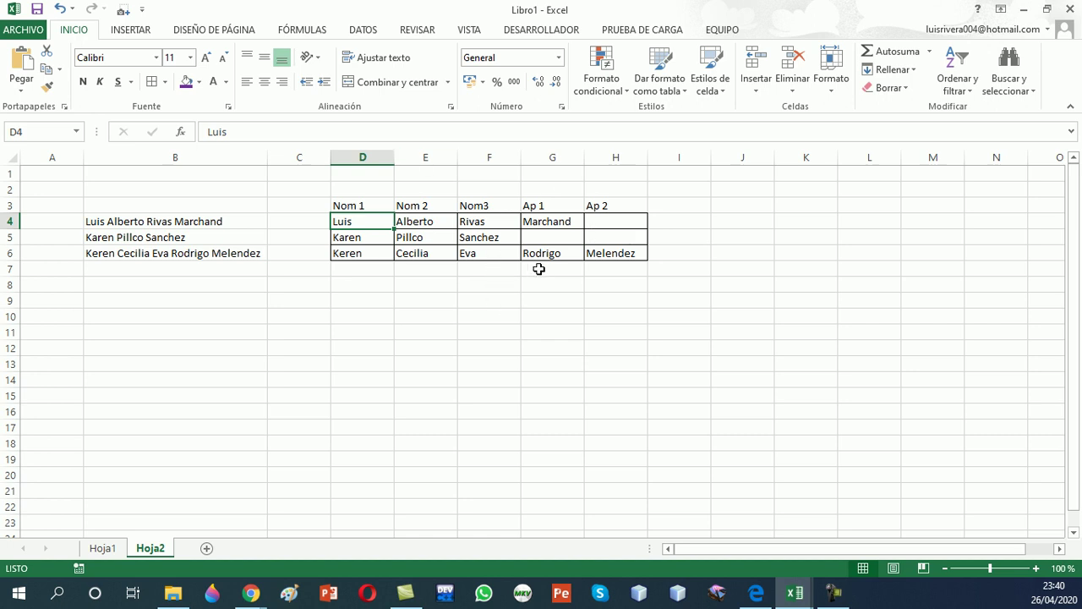
Move the first person's two surnames from F4:G4 into G4:H4
{"action": "left_click_drag", "start_coordinate": [341, 251], "coordinate": [612, 253]}
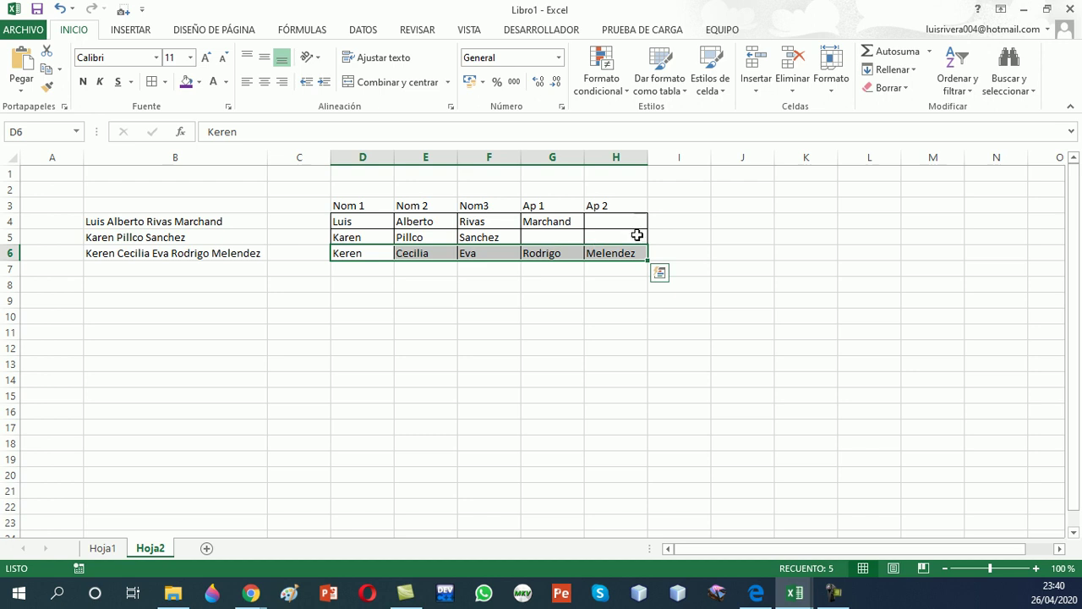
{"action": "left_click_drag", "start_coordinate": [496, 220], "coordinate": [563, 223]}
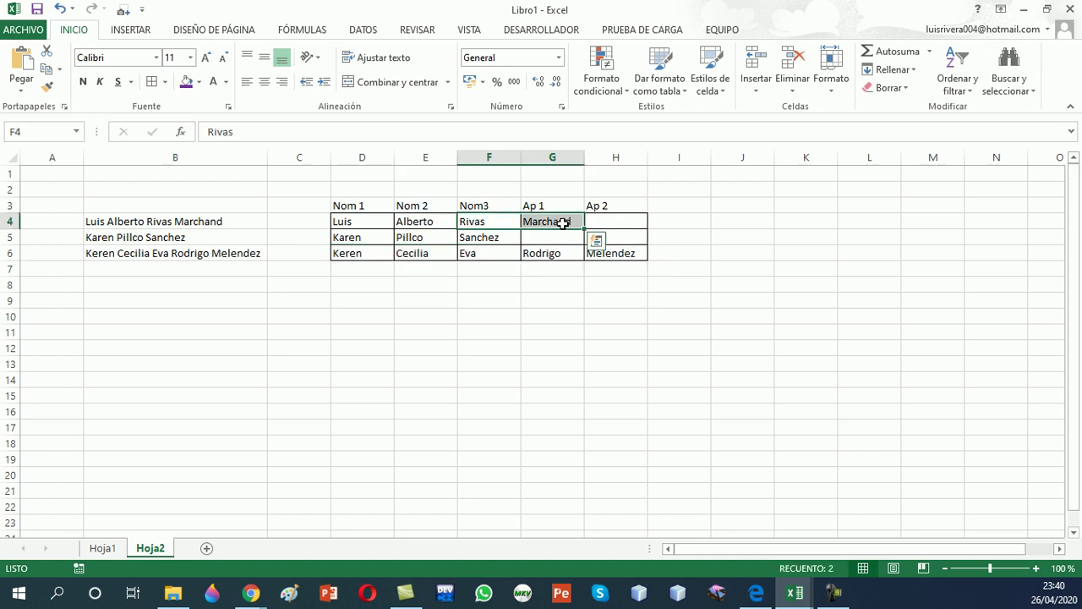
{"action": "key", "text": "ctrl+c"}
{"action": "left_click", "coordinate": [538, 222]}
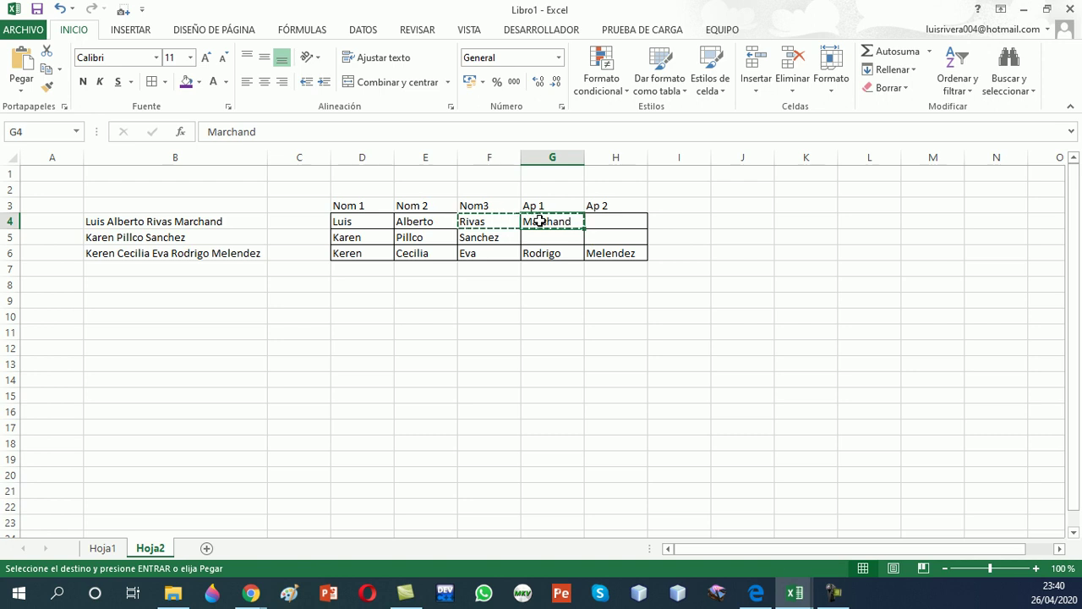
{"action": "left_click", "coordinate": [540, 221]}
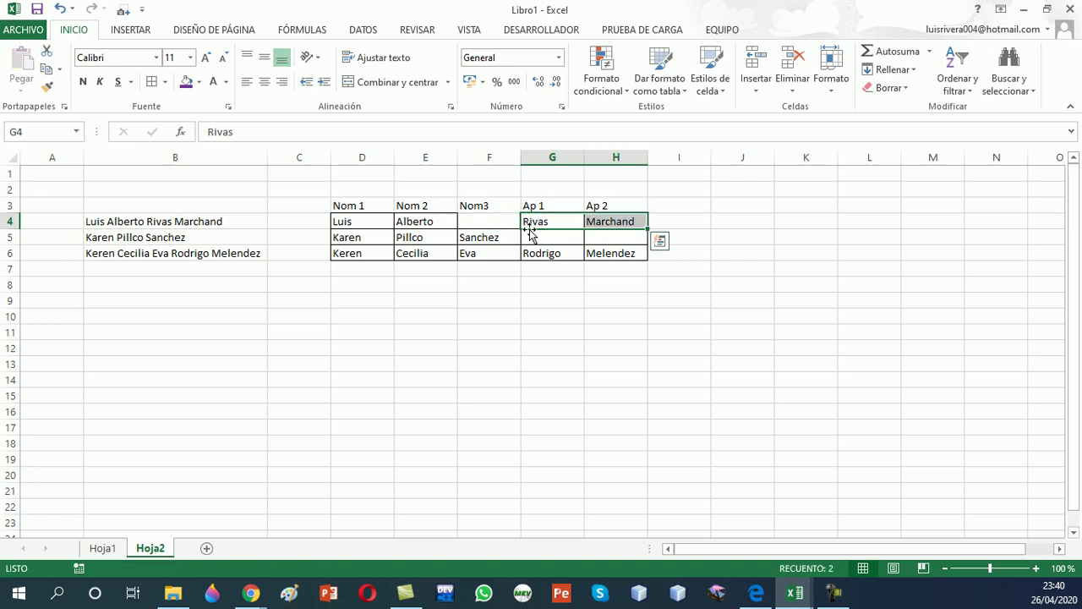
Move the second person's two surnames from E5:F5 into G5:H5
{"action": "left_click_drag", "start_coordinate": [418, 237], "coordinate": [471, 241]}
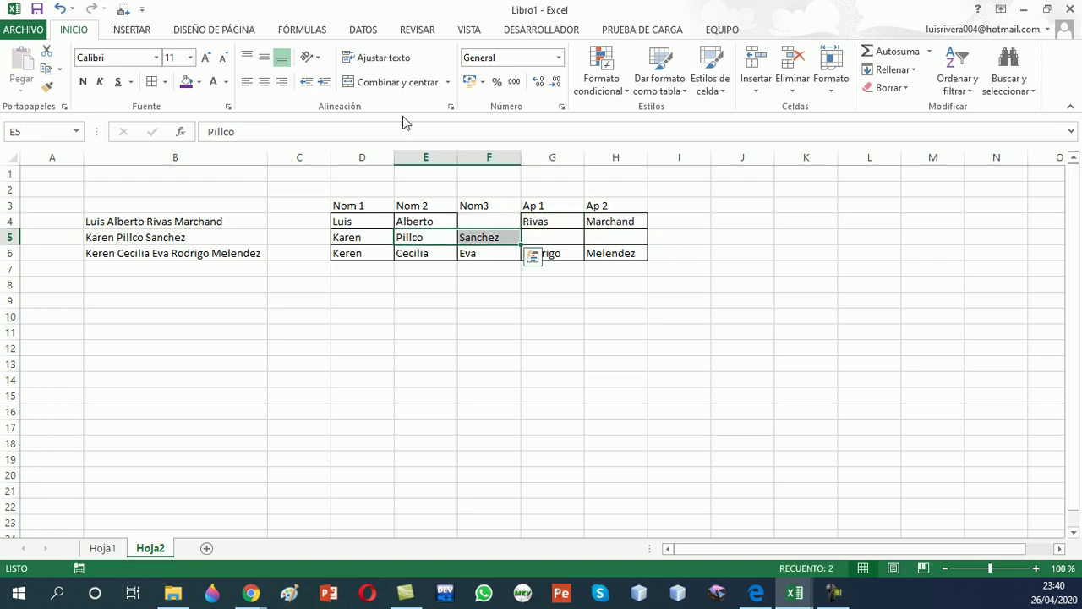
{"action": "key", "text": "ctrl+c"}
{"action": "left_click", "coordinate": [546, 237]}
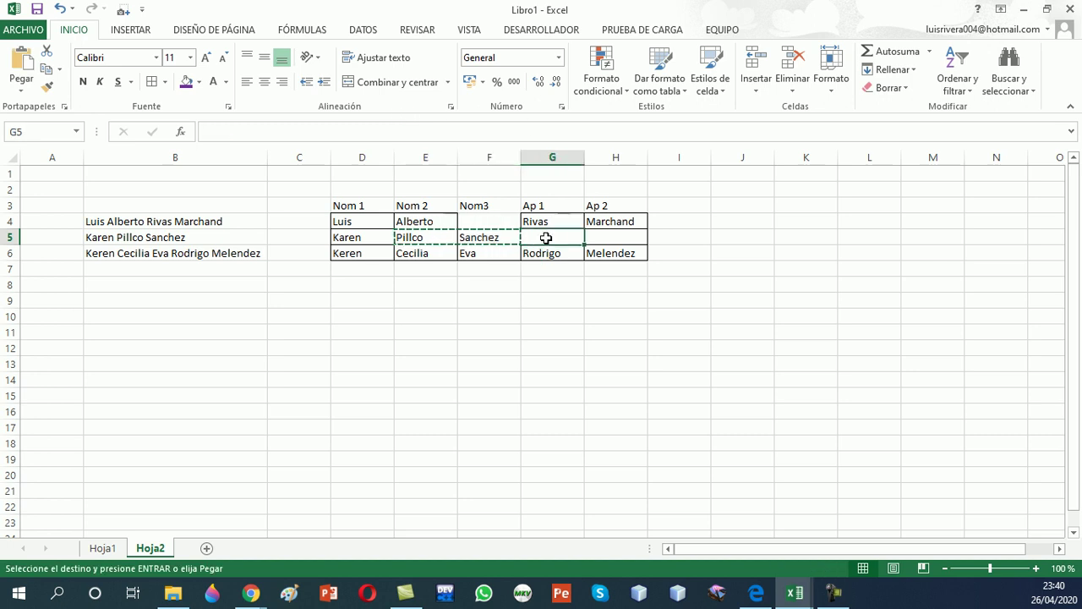
{"action": "key", "text": "ctrl+v"}
{"action": "left_click", "coordinate": [493, 236]}
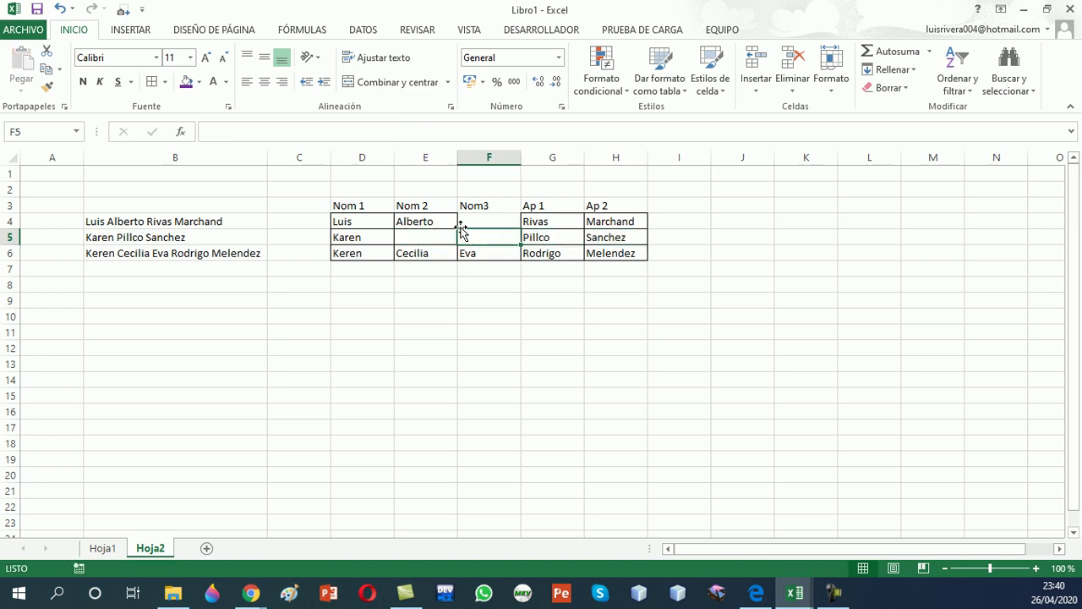
{"action": "left_click", "coordinate": [451, 221]}
{"action": "left_click_drag", "start_coordinate": [451, 221], "coordinate": [239, 108]}
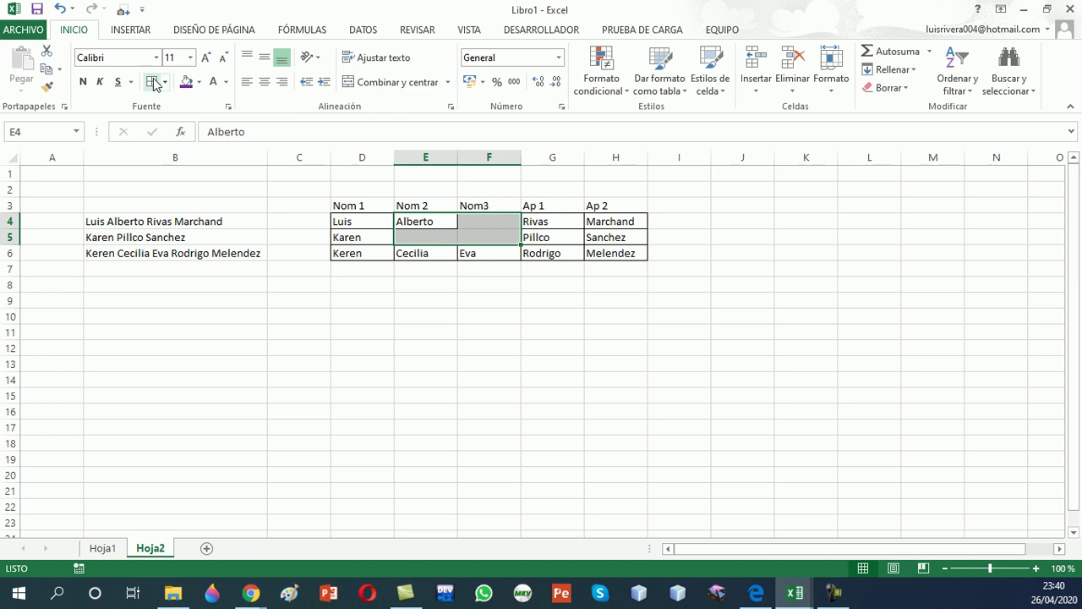
{"action": "left_click", "coordinate": [525, 270]}
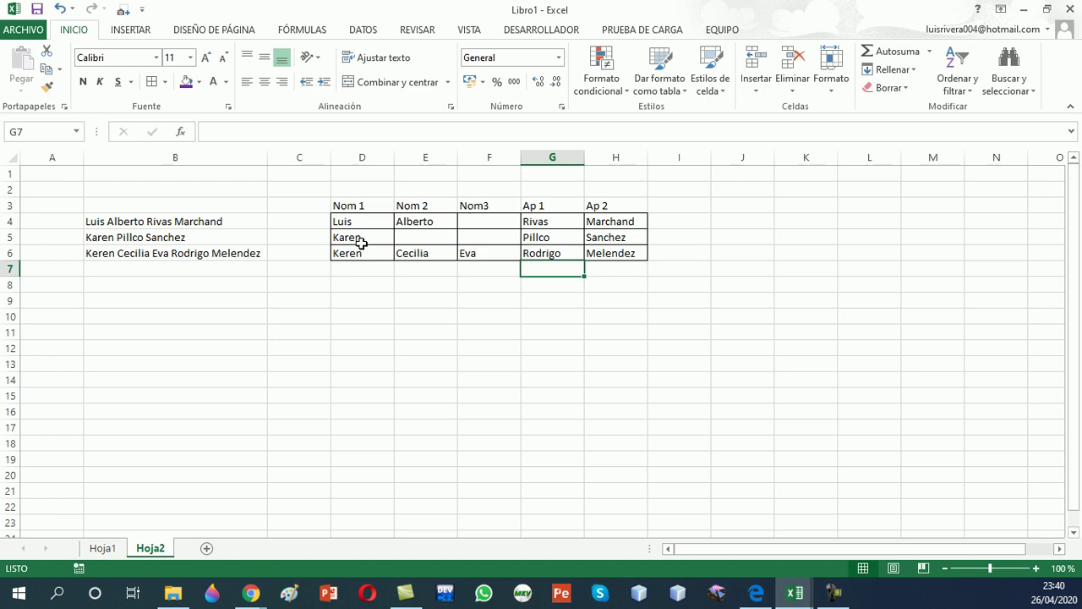
Return to the DATOS tab and review the finished table from B4
{"action": "left_click", "coordinate": [634, 286]}
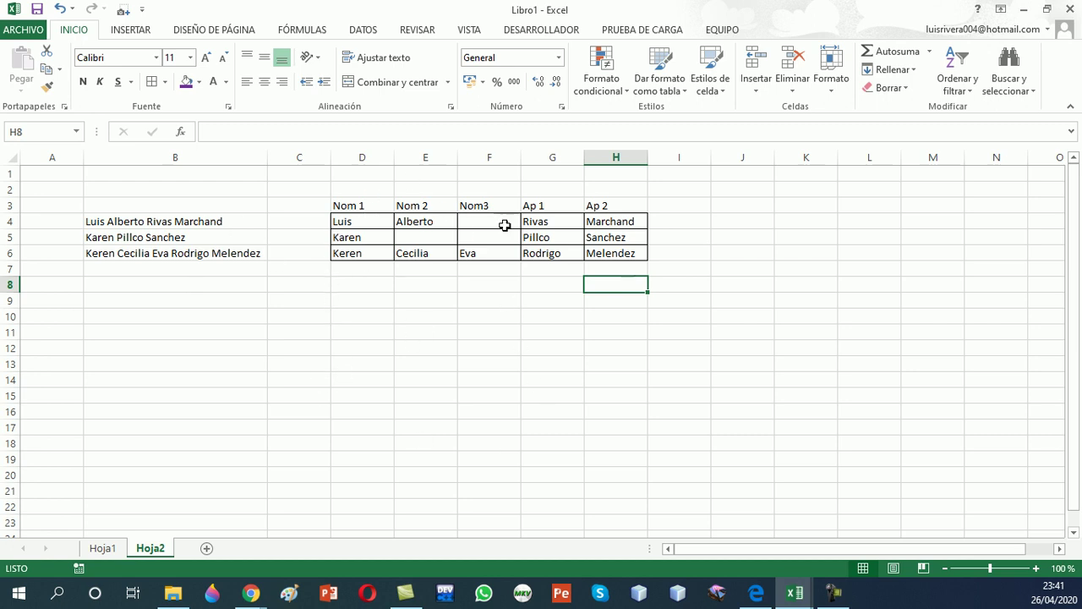
{"action": "left_click", "coordinate": [363, 30]}
{"action": "left_click", "coordinate": [224, 222]}
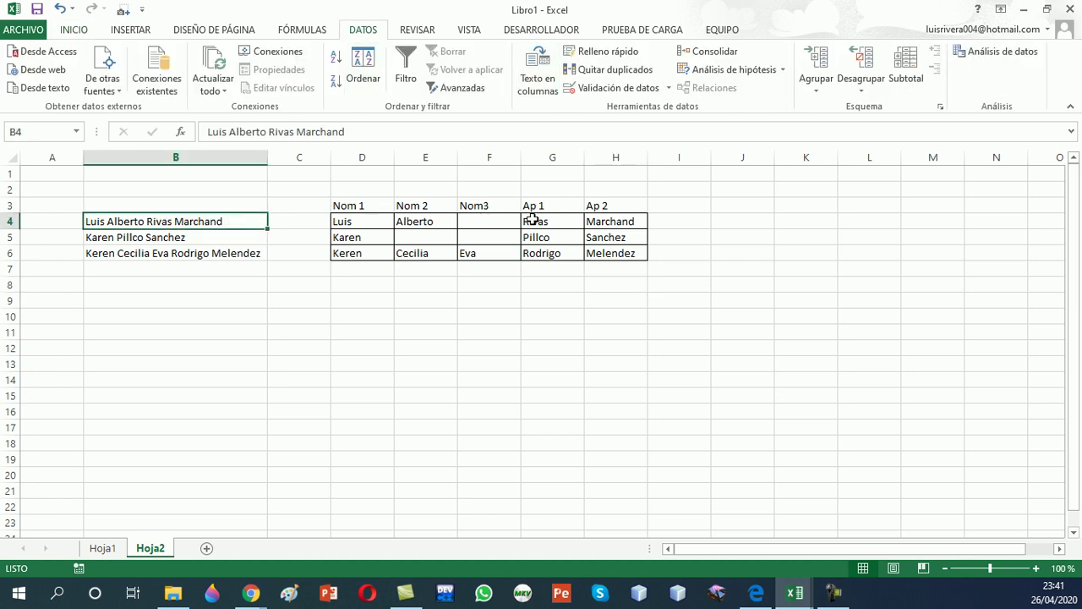
{"action": "left_click", "coordinate": [441, 288]}
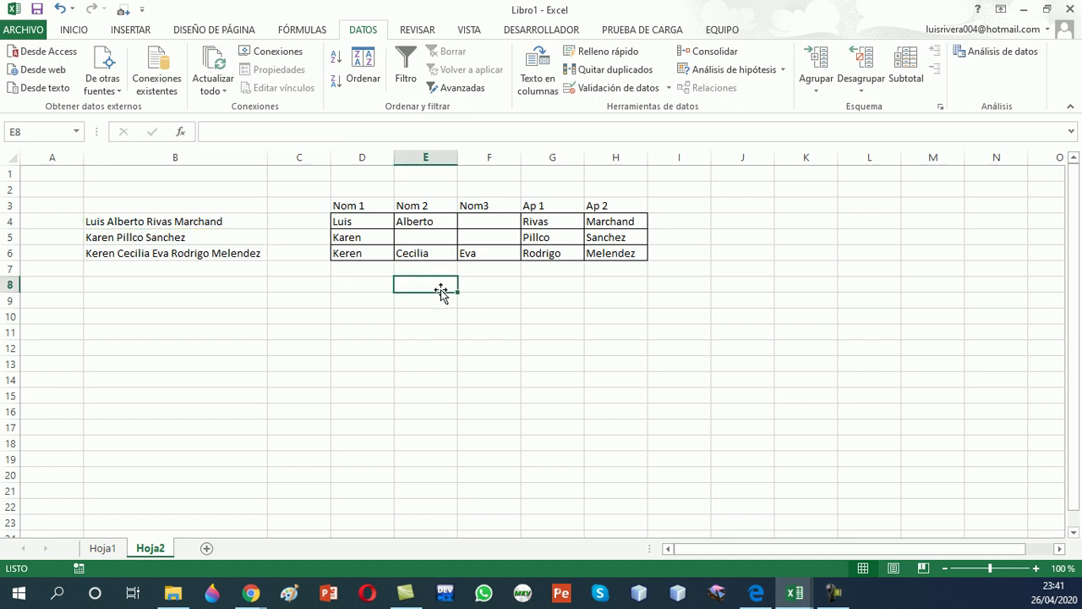